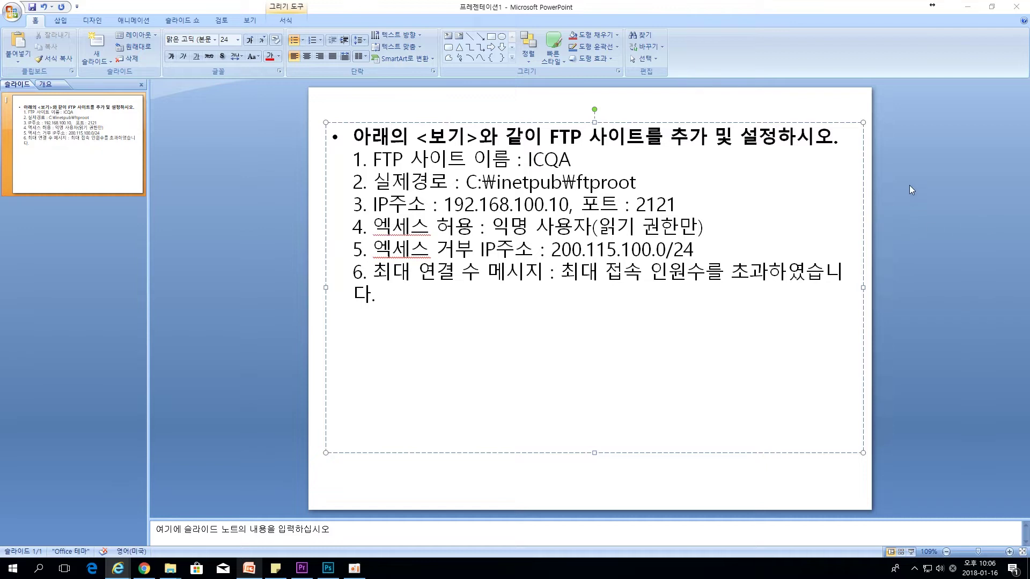
- Launch the ICQA practice emulator from the desktop, quit its updater, and limit the emulator list to the 네트워크관리사 category
click(968, 7)
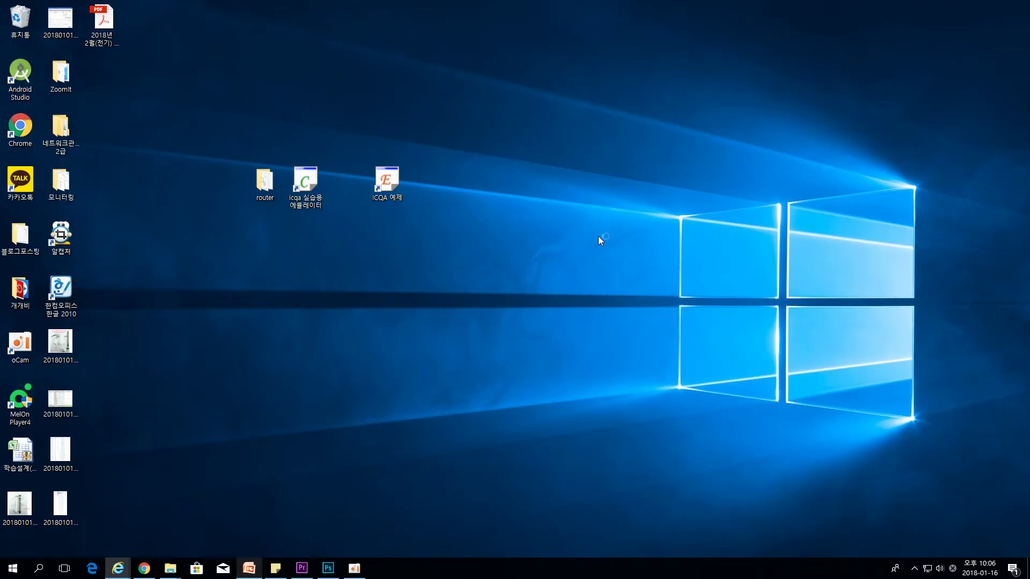
double_click(315, 187)
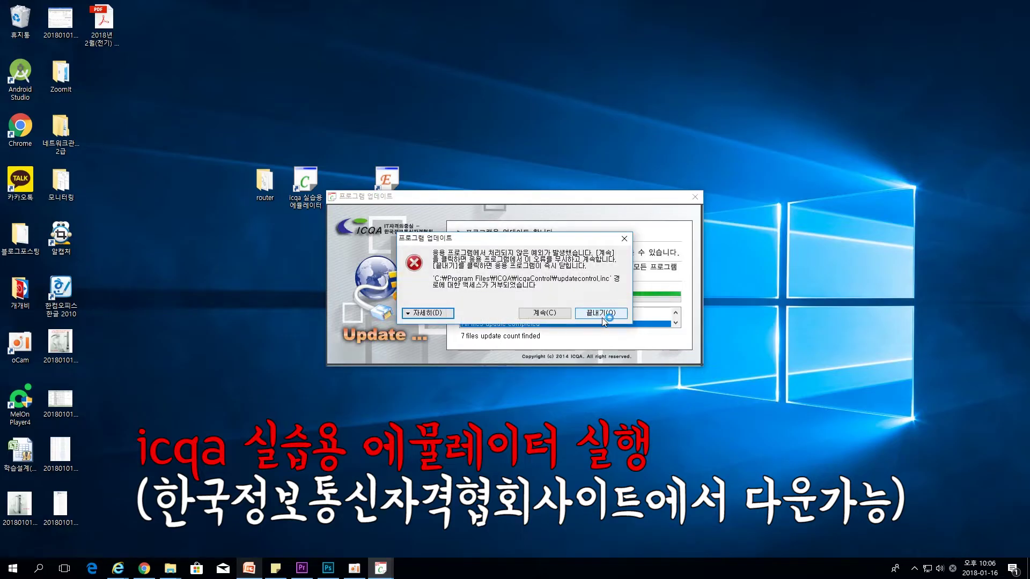
click(603, 318)
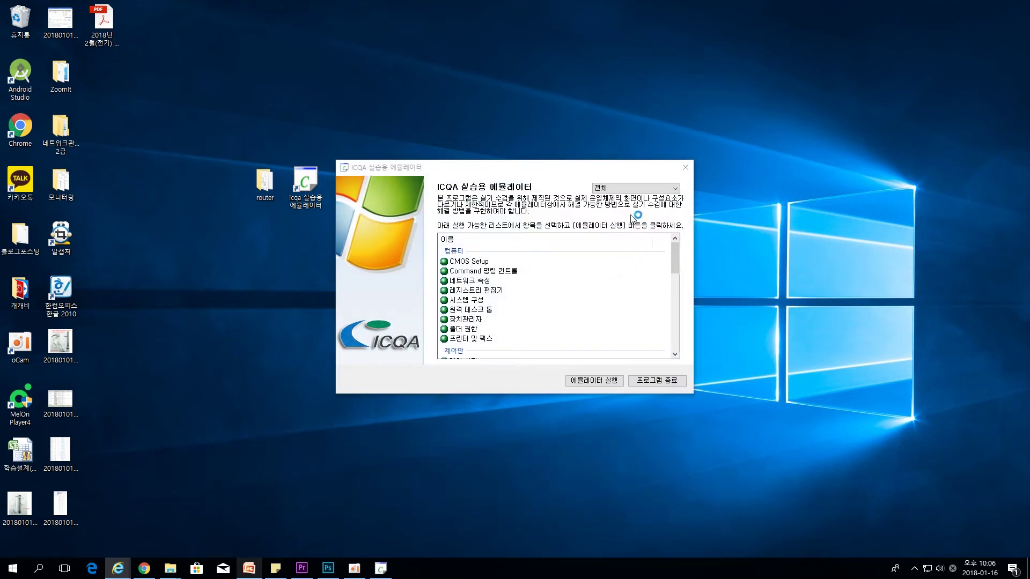
click(647, 190)
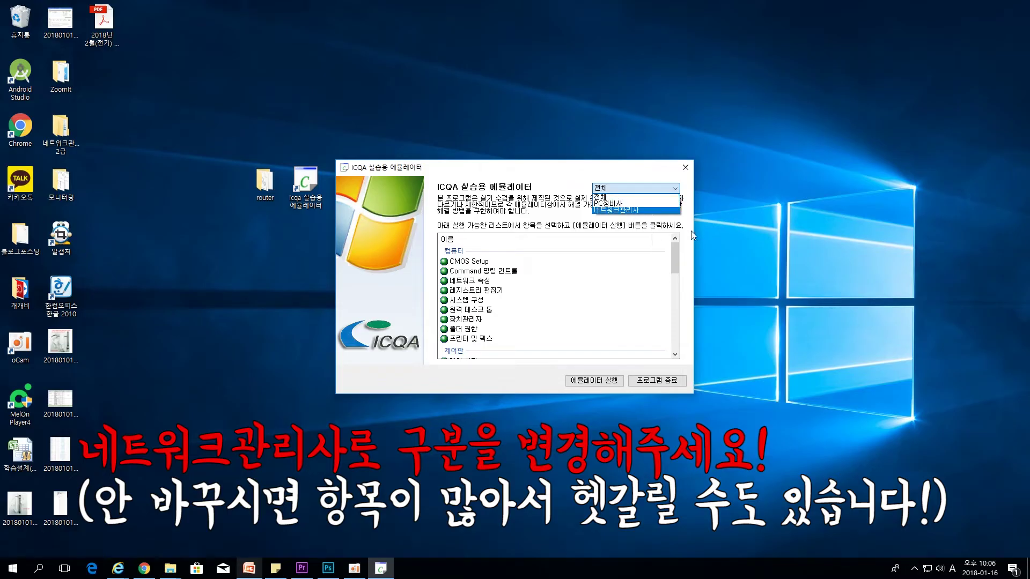
click(655, 211)
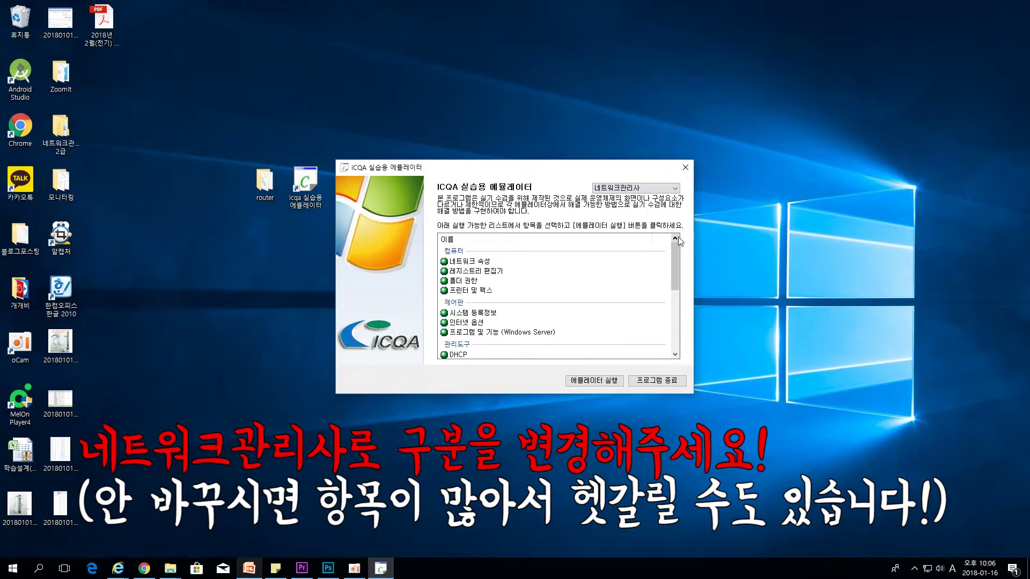
- Run the 인터넷 정보 서비스 관리자 emulator from the list of available emulators
mouse_move(677, 249)
mouse_down()
mouse_move(674, 261)
mouse_move(674, 249)
mouse_up()
drag(672, 247, 686, 313)
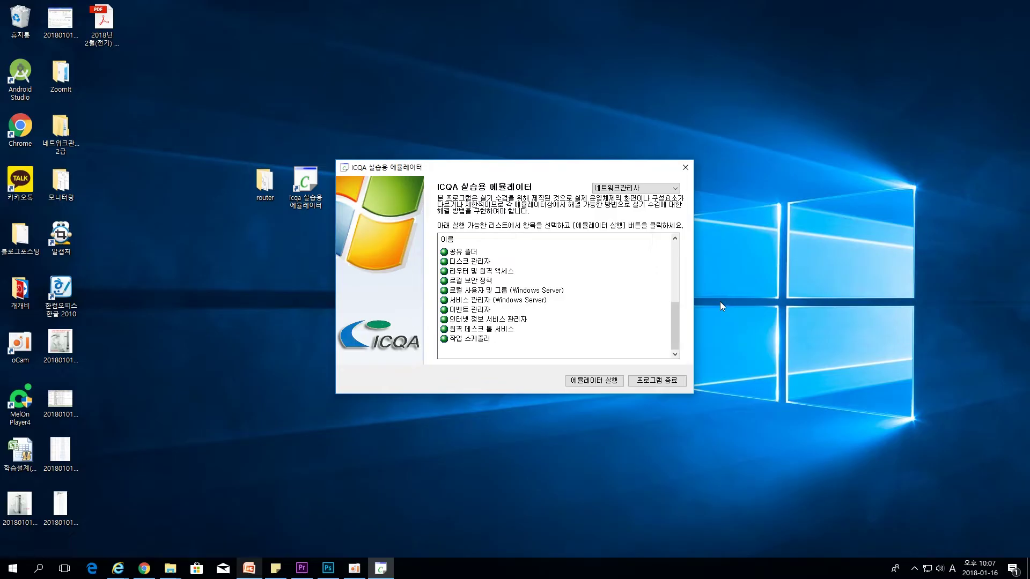
drag(674, 311, 658, 256)
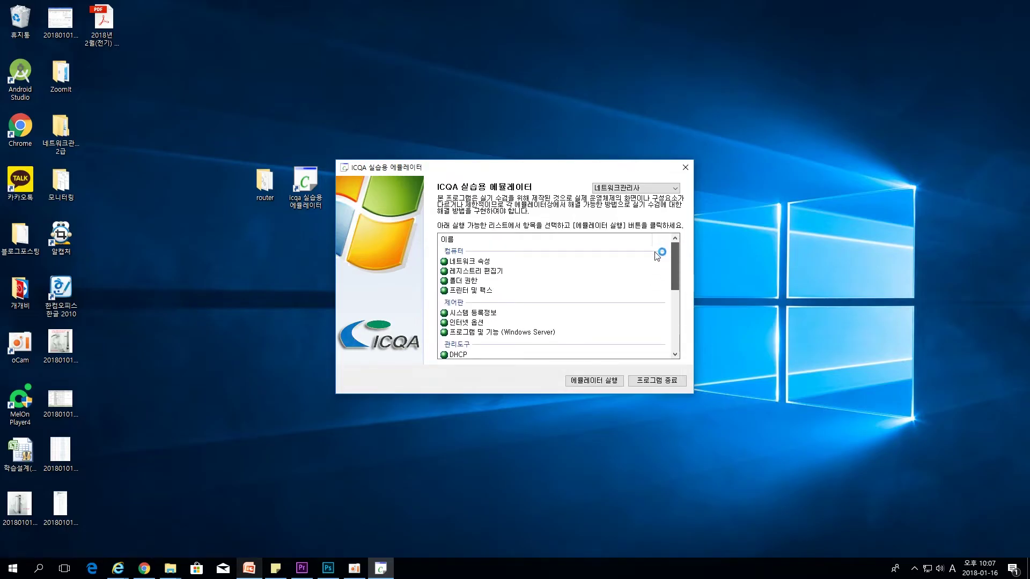
drag(658, 256, 675, 314)
click(518, 321)
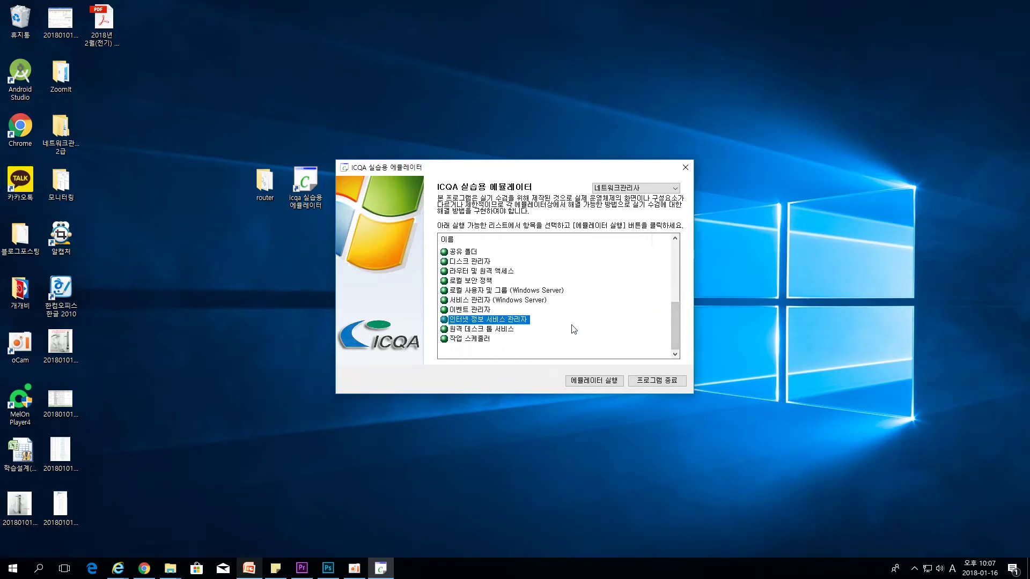
key(Return)
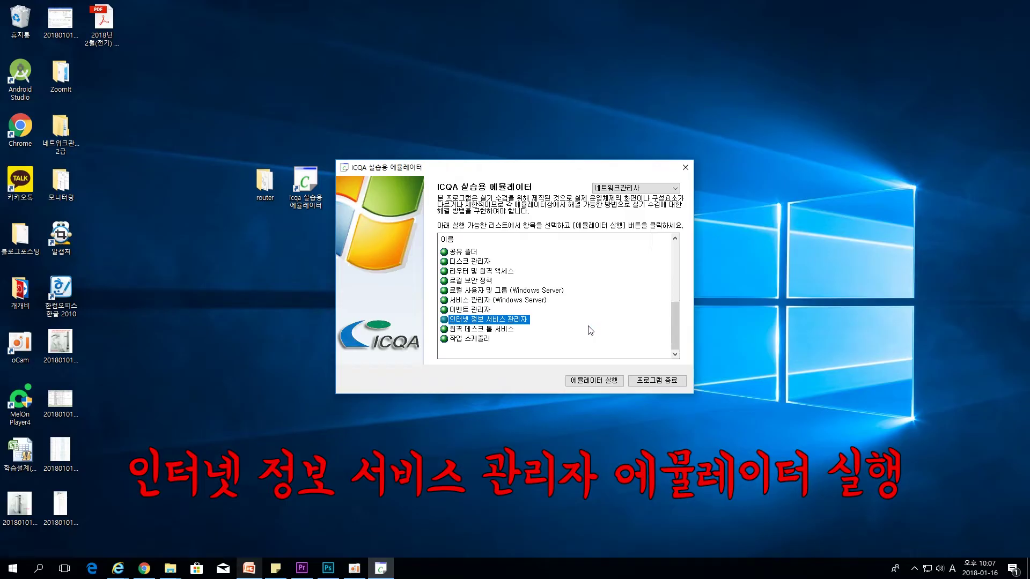
click(594, 380)
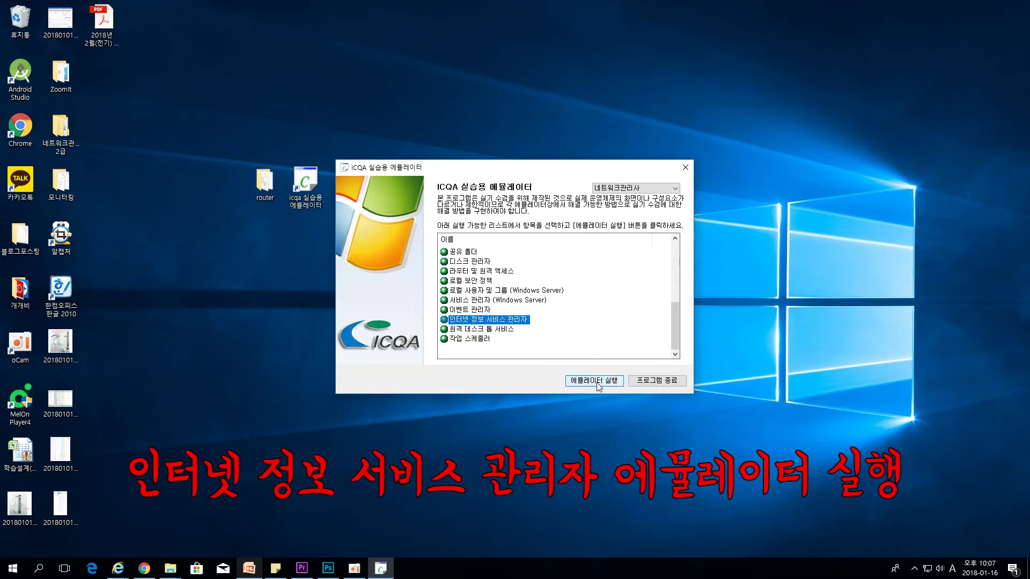
click(597, 383)
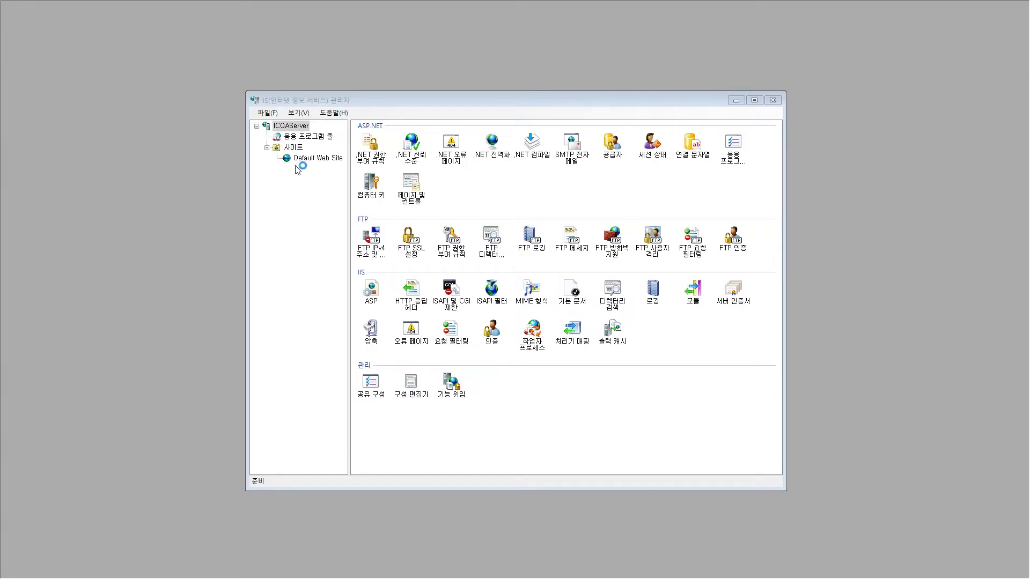
- Start adding a new FTP site under 사이트 and name it ICQA
click(296, 148)
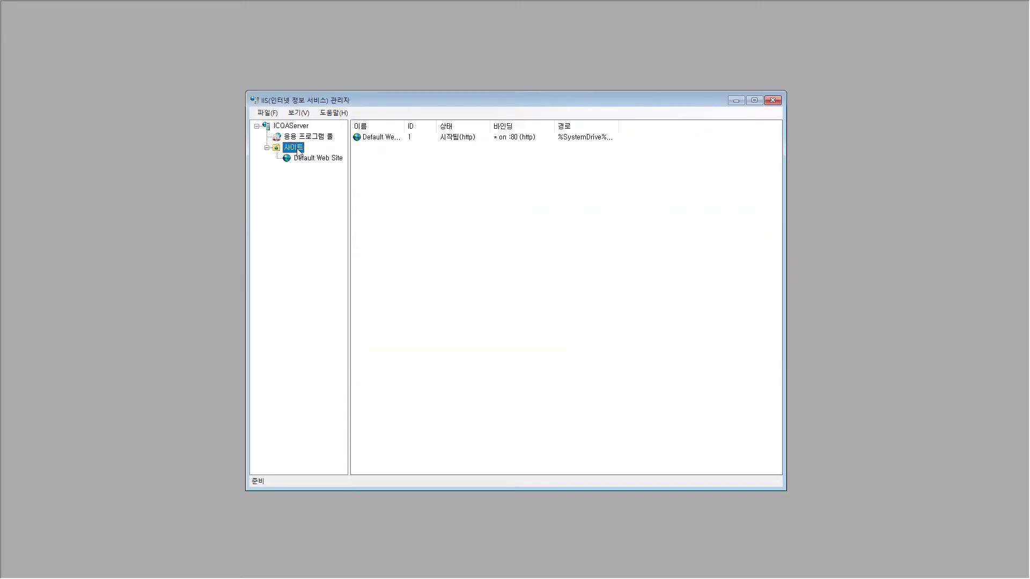
right_click(298, 151)
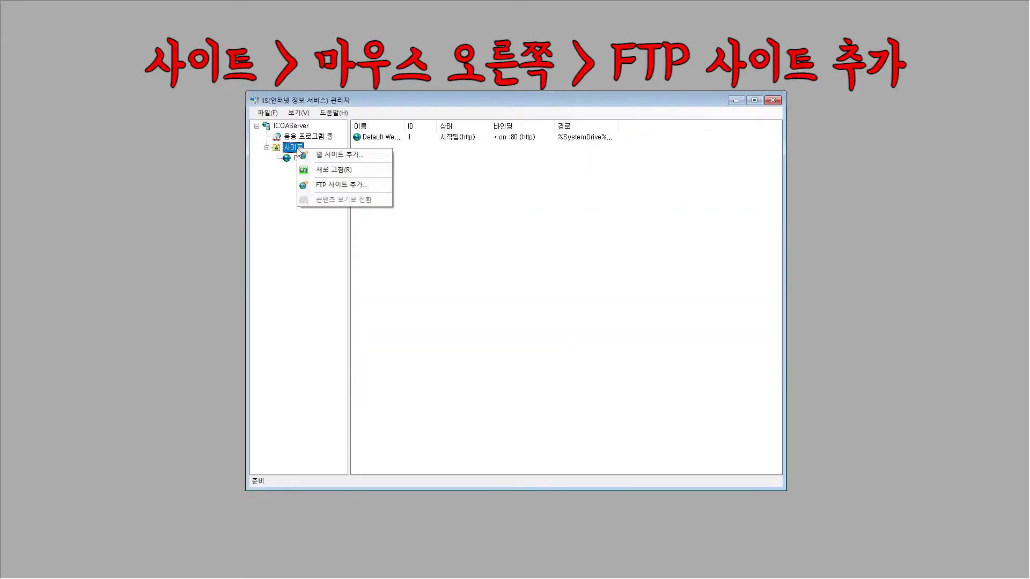
click(327, 188)
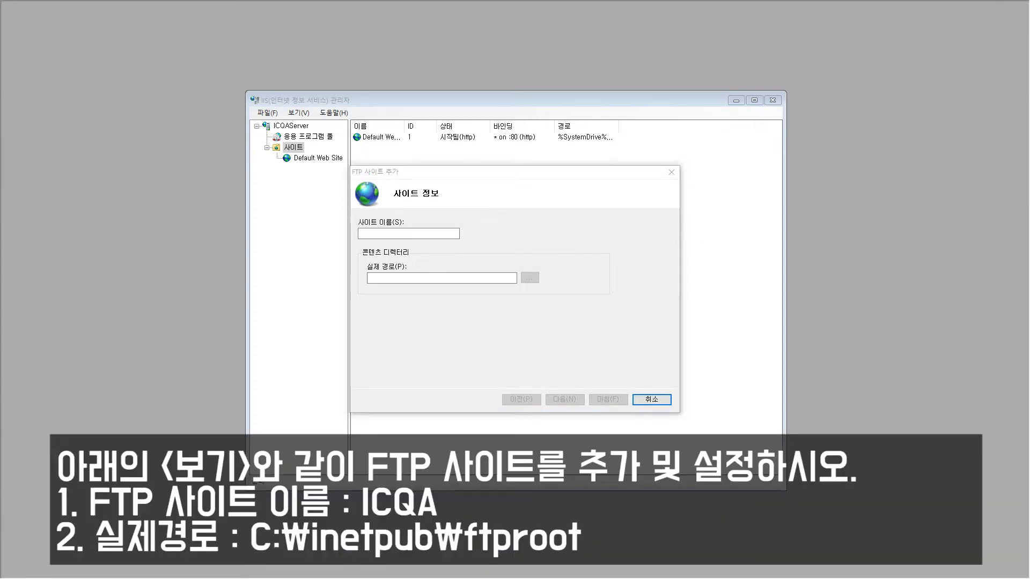
click(401, 235)
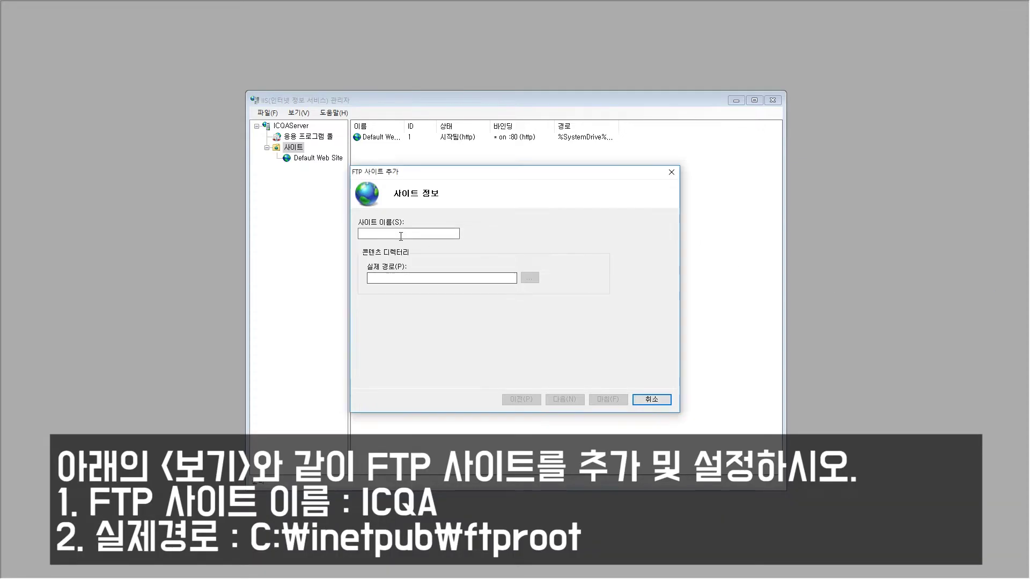
text(ICQA)
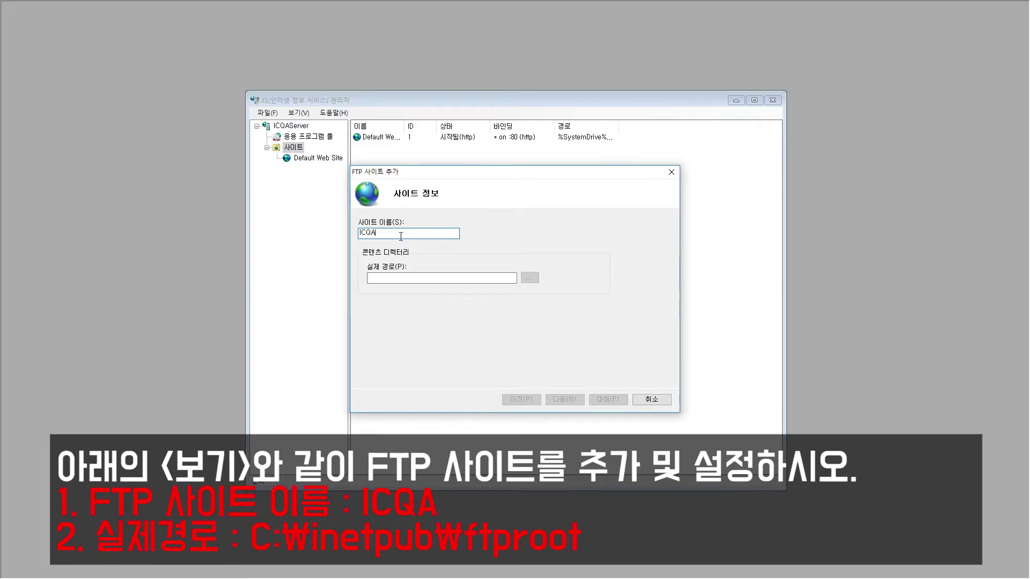
- Set the FTP site's physical path to C:\inetpub\ftproot and continue to the binding settings
click(429, 278)
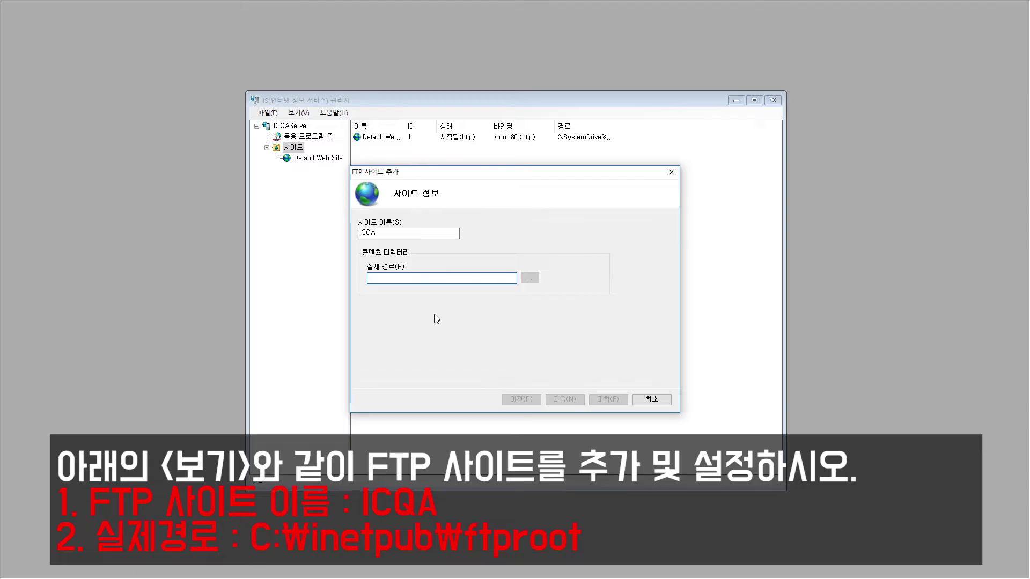
text(C:)
text(\)
text(inet)
text(p)
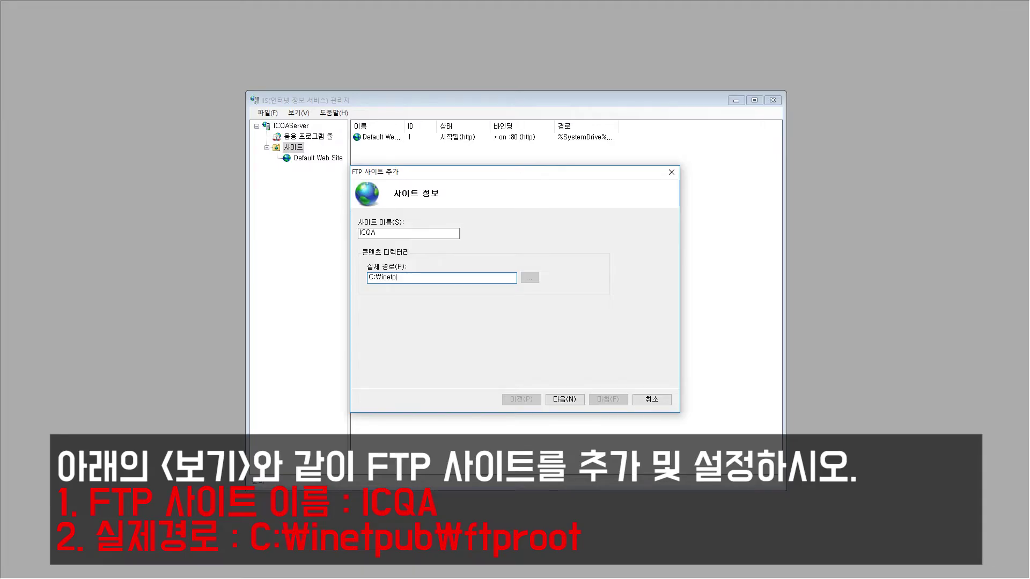
text(ub\)
text(ftproot)
click(579, 398)
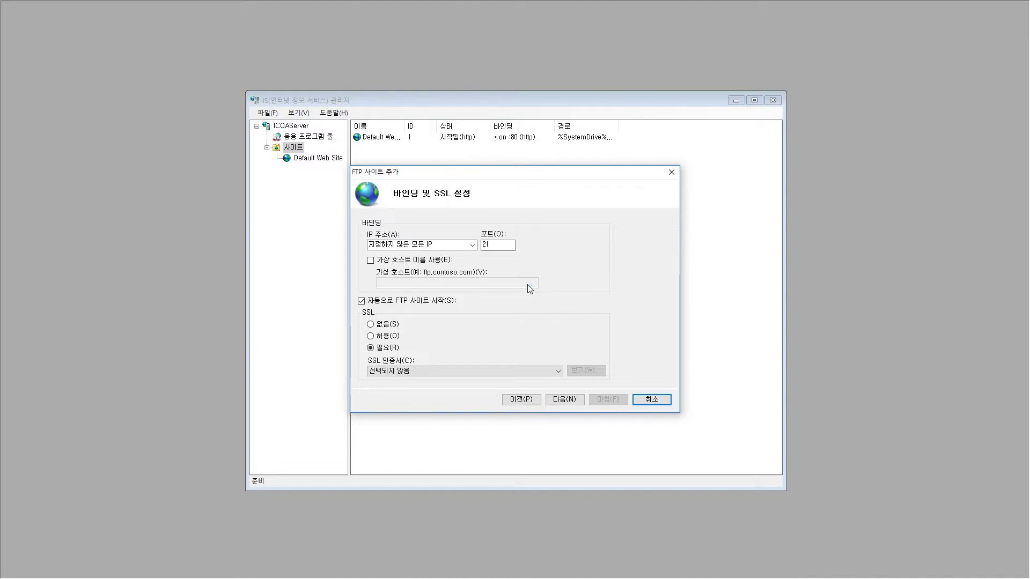
- Bind the FTP site to IP address 192.168.100.10 on port 2121 and continue to the authorization settings
click(449, 245)
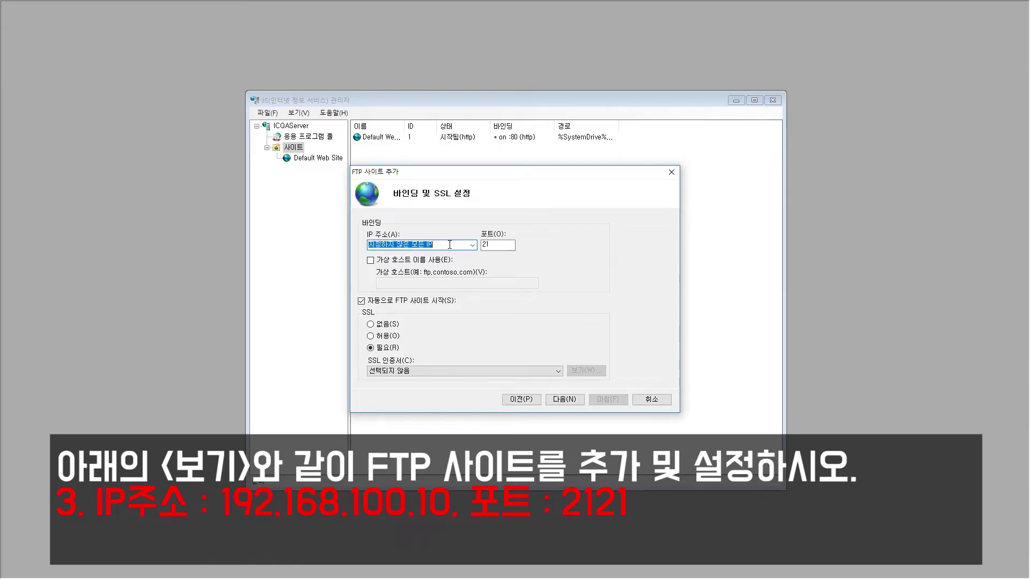
text(192)
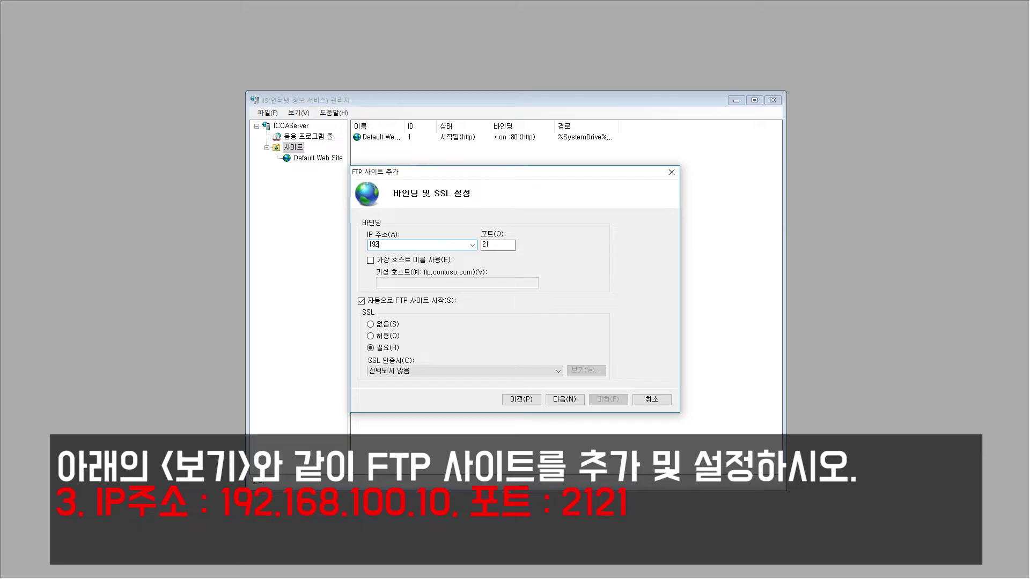
text(.168.100.10)
key(Tab)
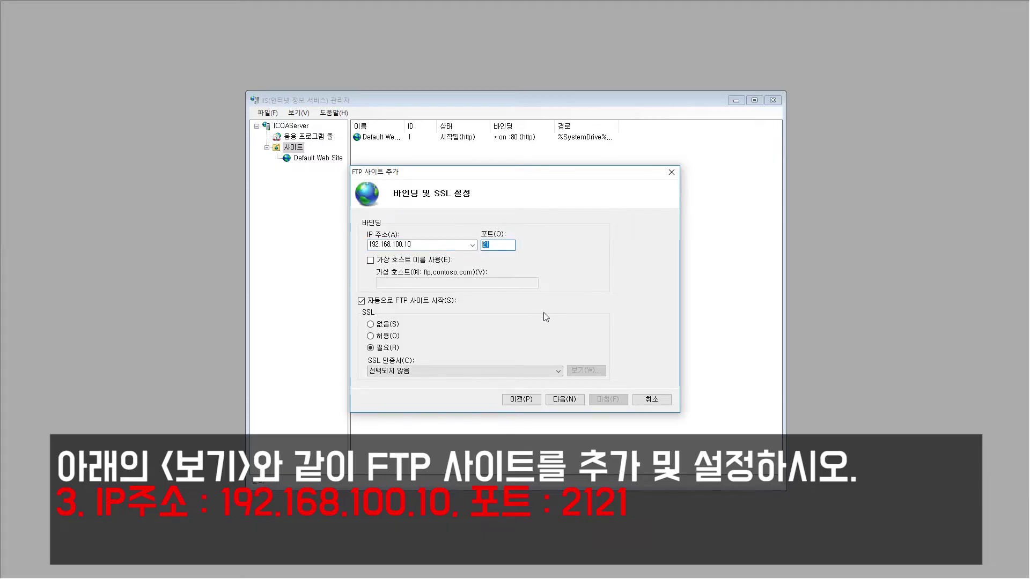
text(2121)
click(571, 403)
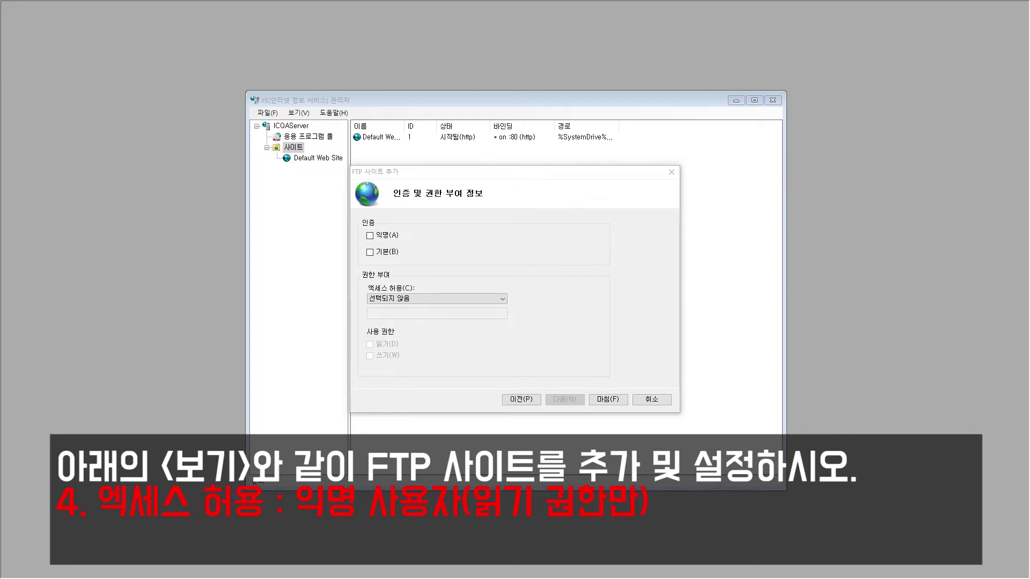
- Allow access for 익명 사용자 with only the 읽기 permission and finish creating the FTP site
click(492, 298)
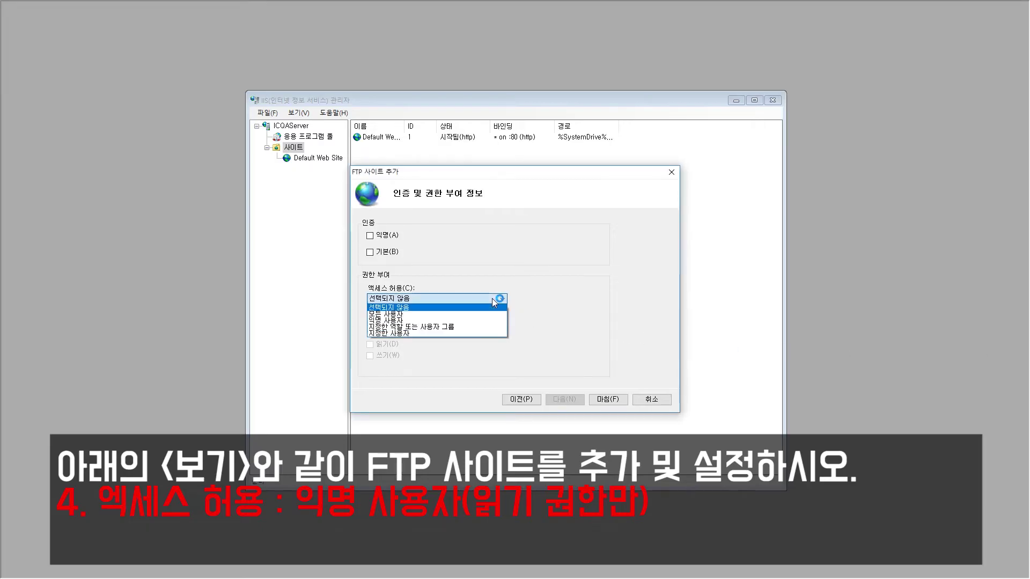
click(470, 321)
click(387, 345)
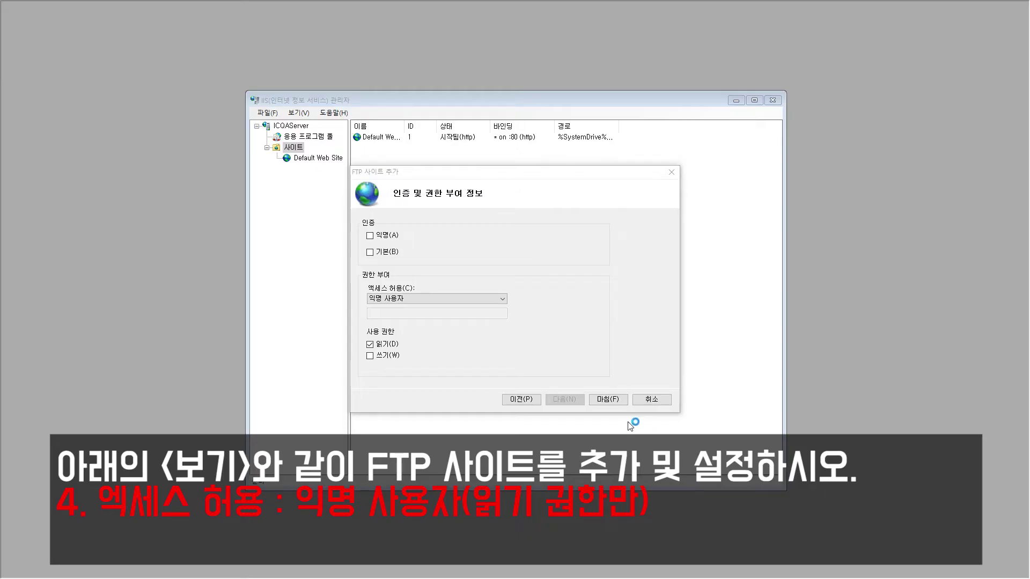
click(608, 399)
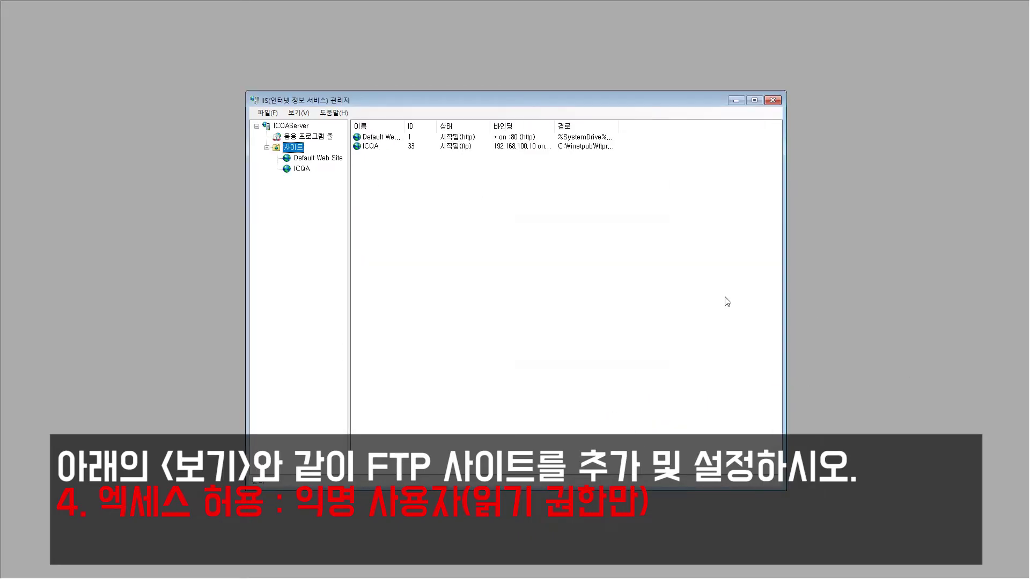
- Open the FTP IPv4 address and domain restrictions of the ICQA site
click(299, 169)
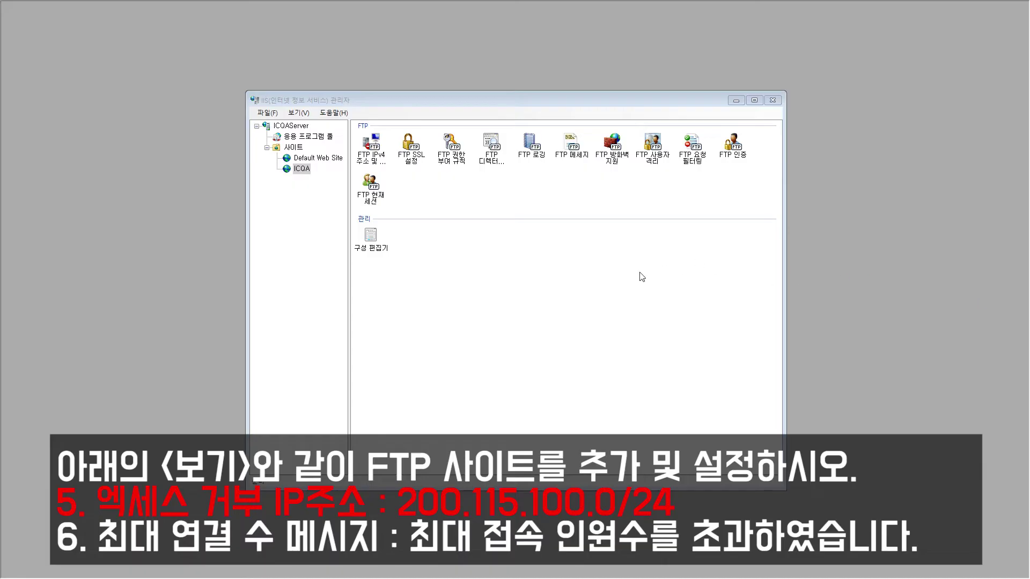
double_click(383, 151)
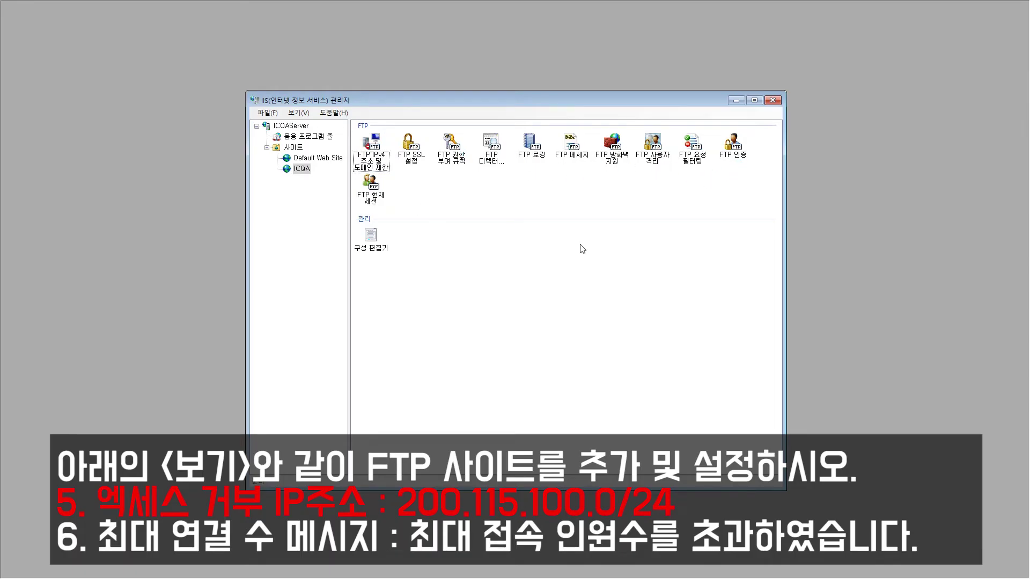
click(377, 146)
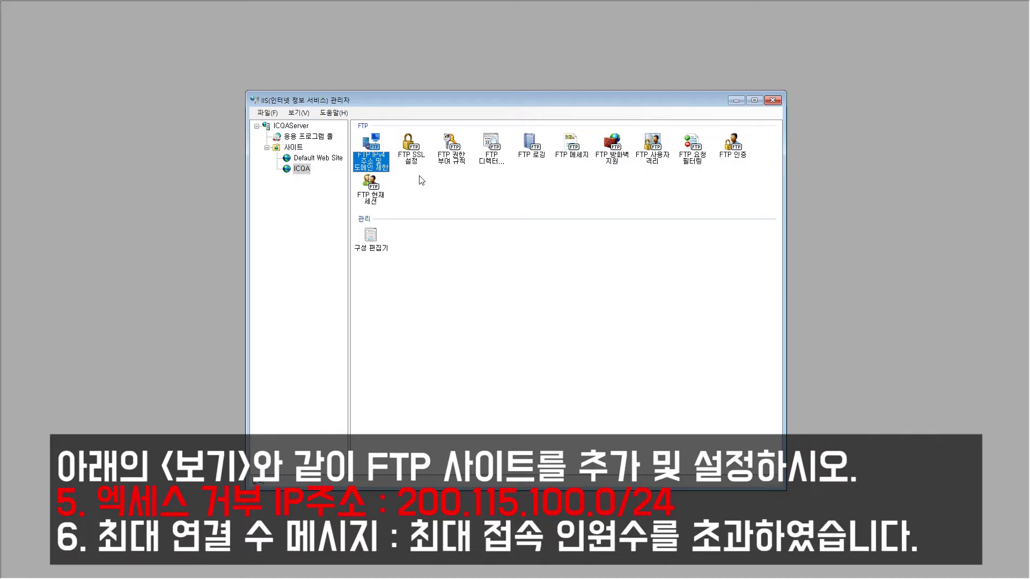
double_click(373, 152)
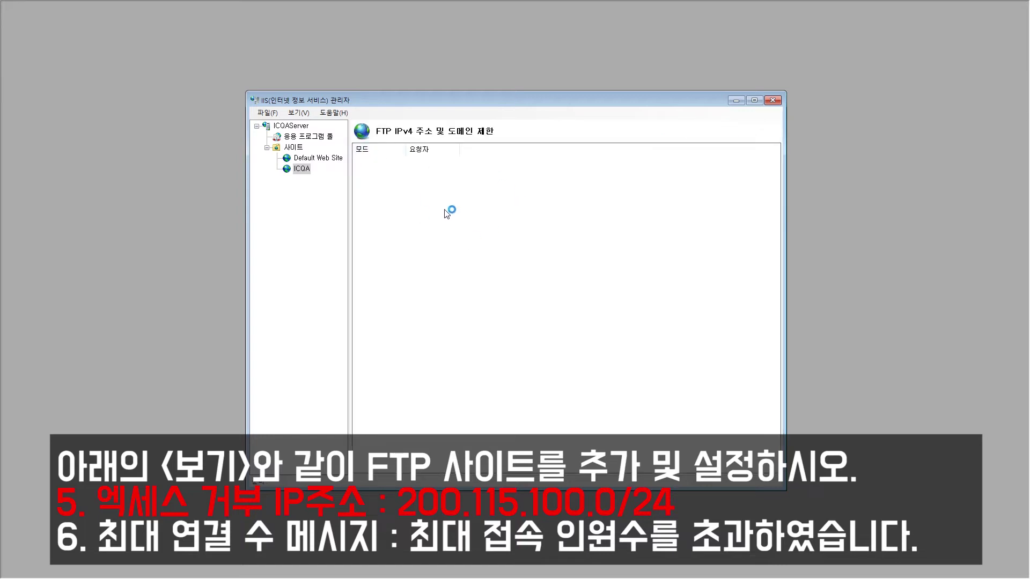
- Start adding a deny entry (거부 항목 추가) to the ICQA site's FTP IPv4 address and domain restrictions
right_click(438, 189)
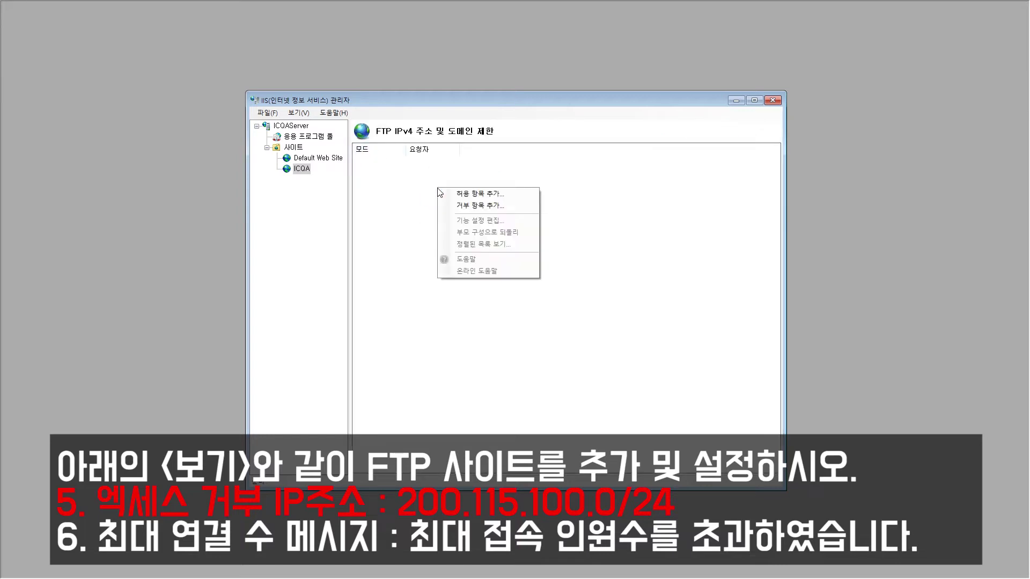
click(468, 195)
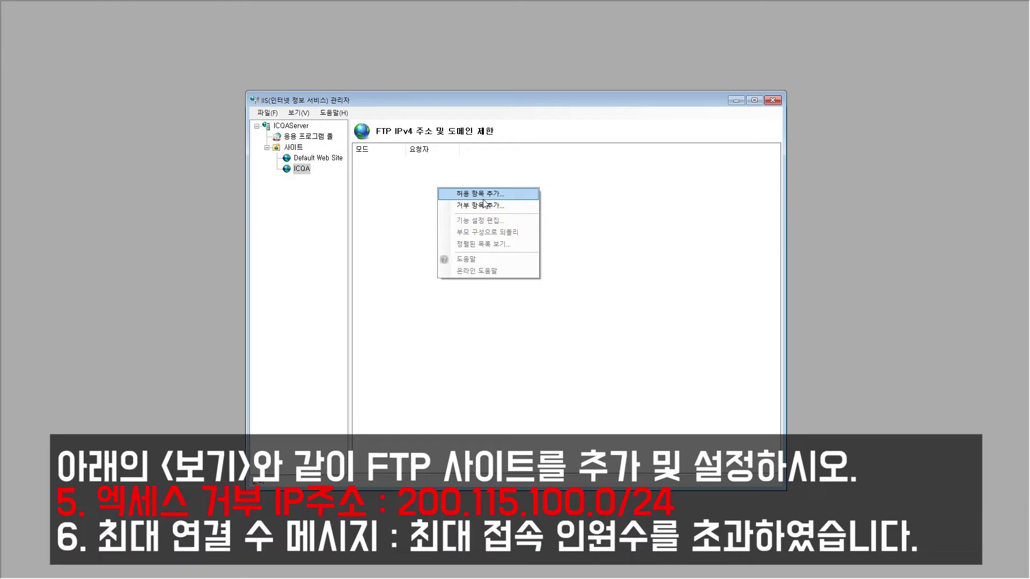
click(484, 203)
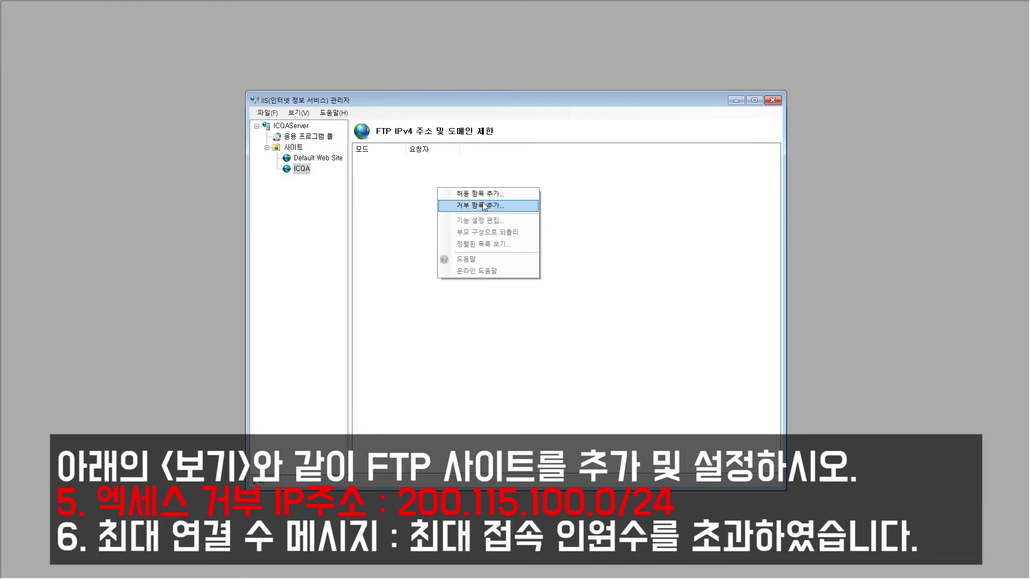
click(485, 205)
click(484, 205)
click(484, 205)
click(485, 205)
click(482, 206)
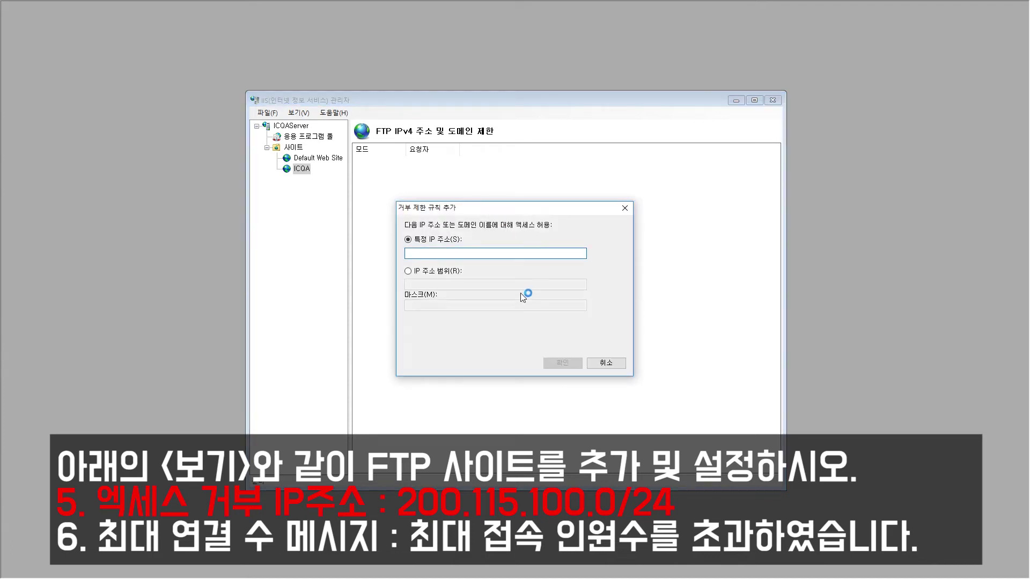
- Deny the IP address range 200.115.100.0 with mask 255.255.255.0 and confirm the rule
click(445, 271)
click(449, 284)
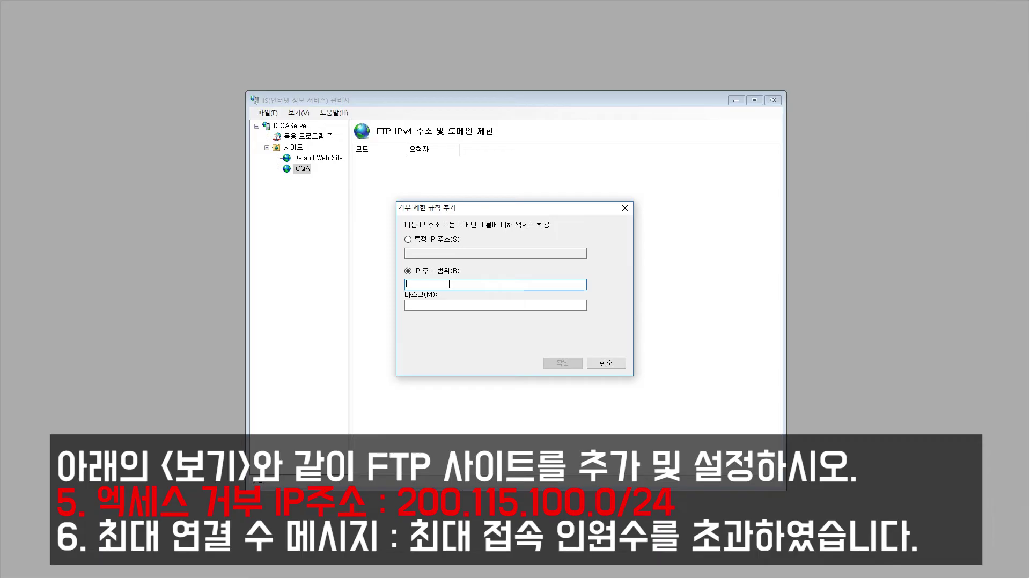
text(200.115.100.0)
click(408, 306)
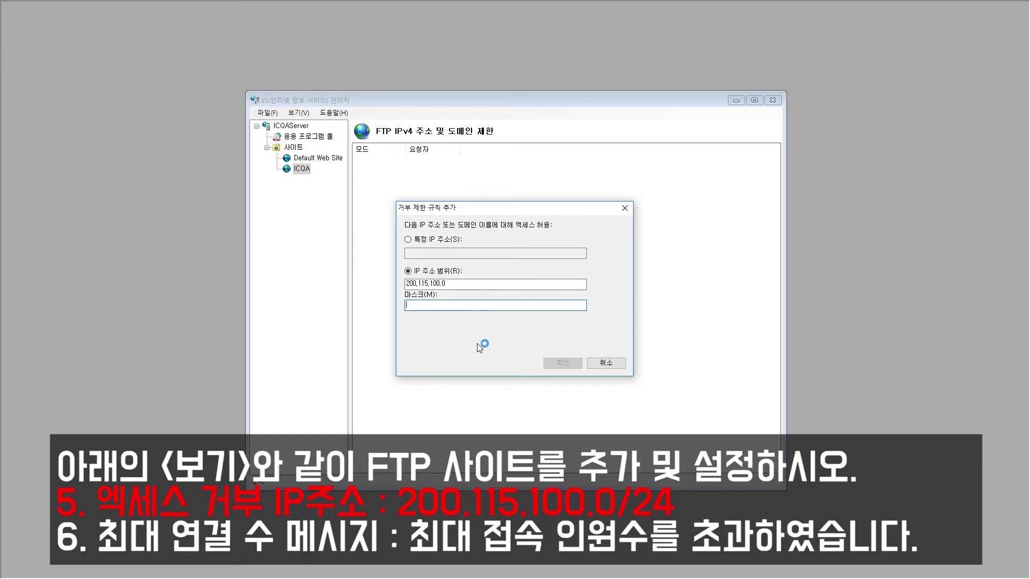
text(255.255.)
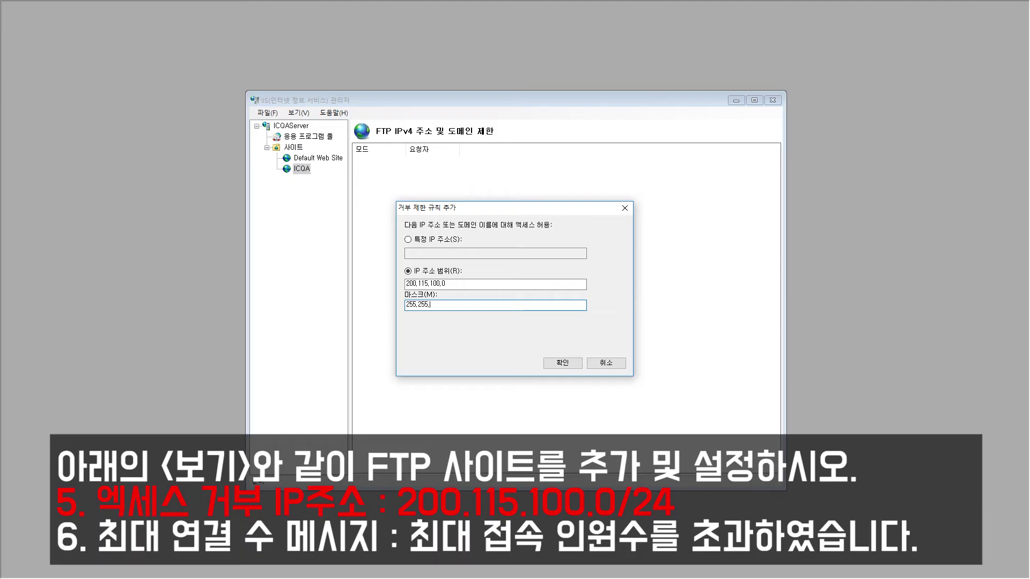
text(255.0)
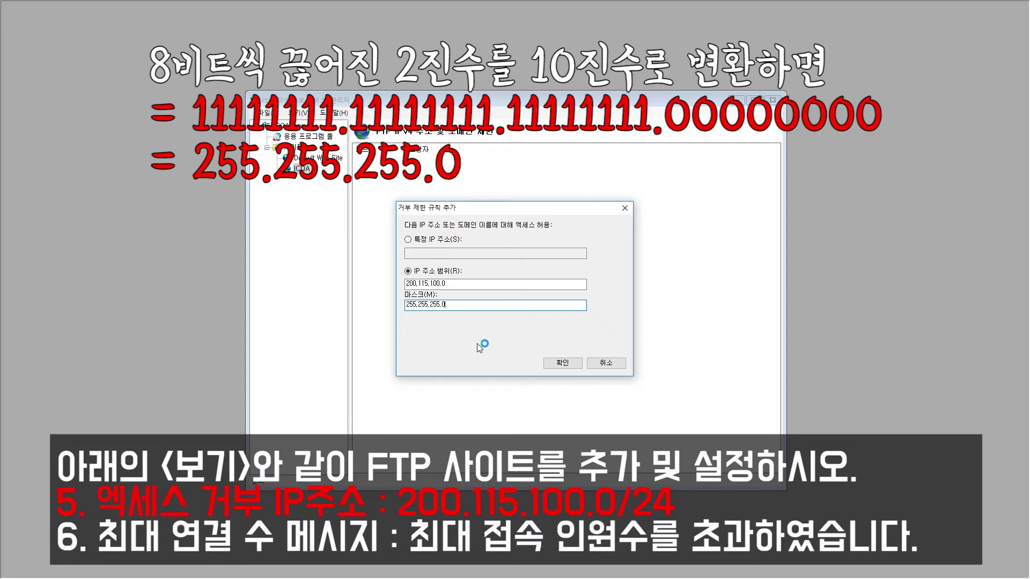
click(561, 363)
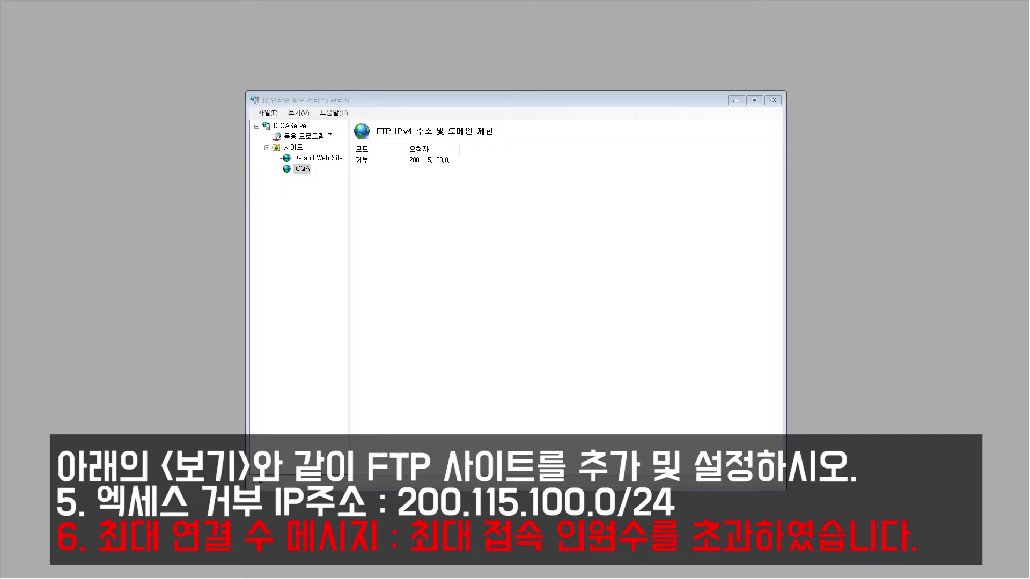
- Leave the FTP restrictions for Default Web Site and save the changes
click(404, 212)
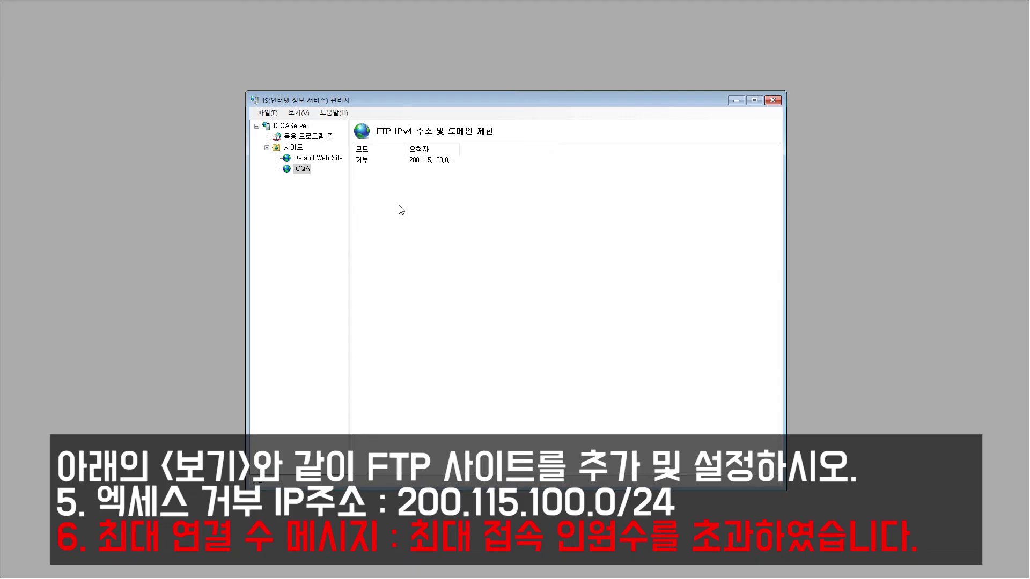
click(303, 157)
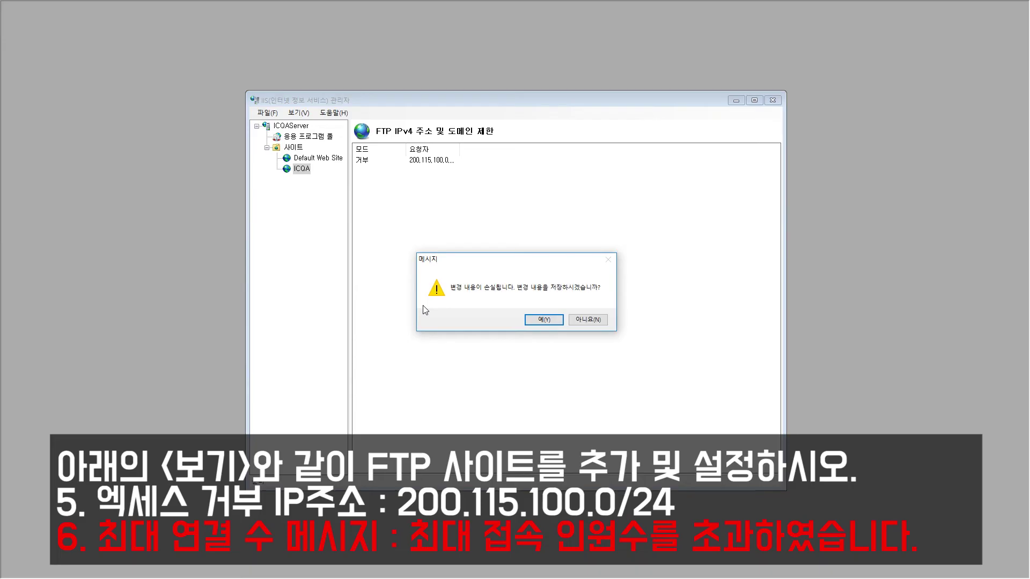
click(539, 320)
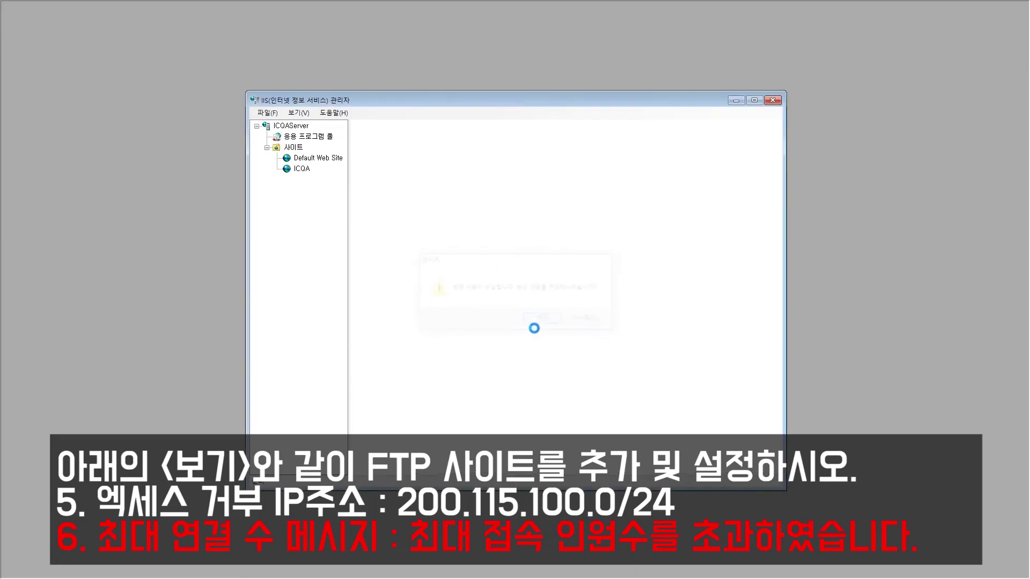
- Open the FTP 메시지 settings of the ICQA site
click(308, 171)
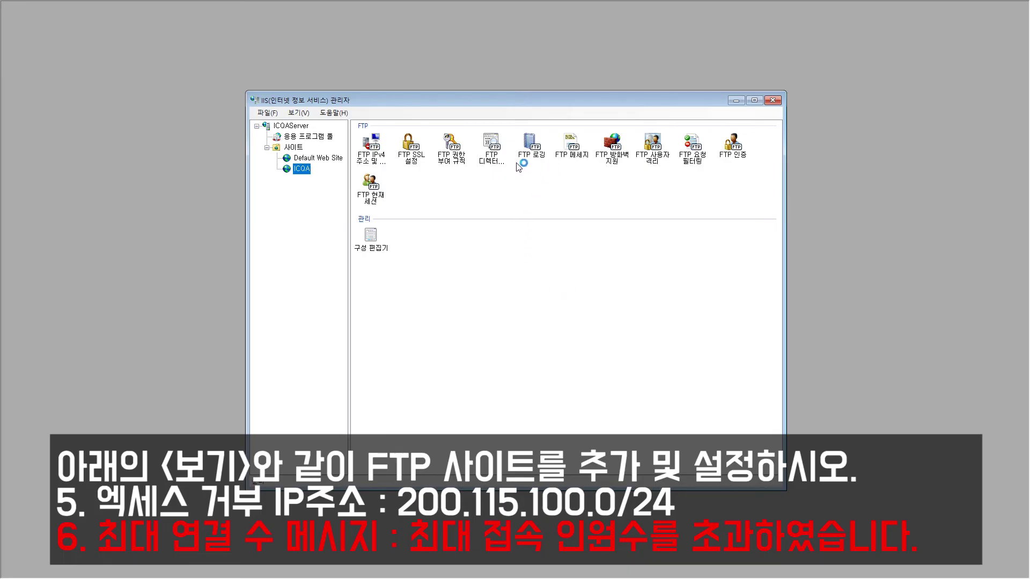
click(578, 151)
double_click(578, 152)
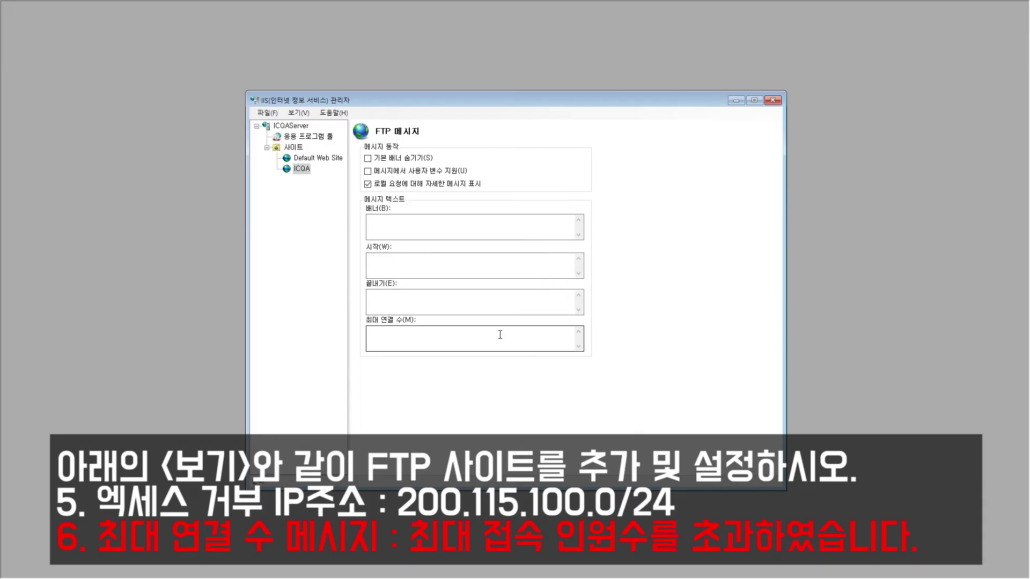
- Set the 최대 연결 수 message to "최대 접속 인원수를 초과하였습니다." and save the changes while switching to Default Web Site
click(460, 301)
click(471, 229)
click(467, 332)
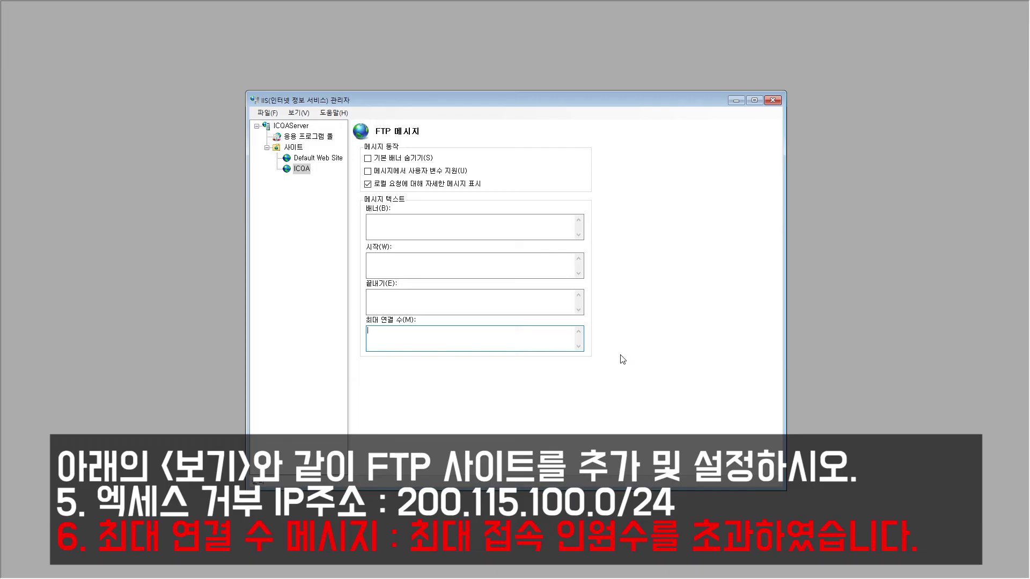
text(ㅊ)
text(최대 연)
text(속 인)
text(원수를 초)
text(과하였습니다.)
click(314, 158)
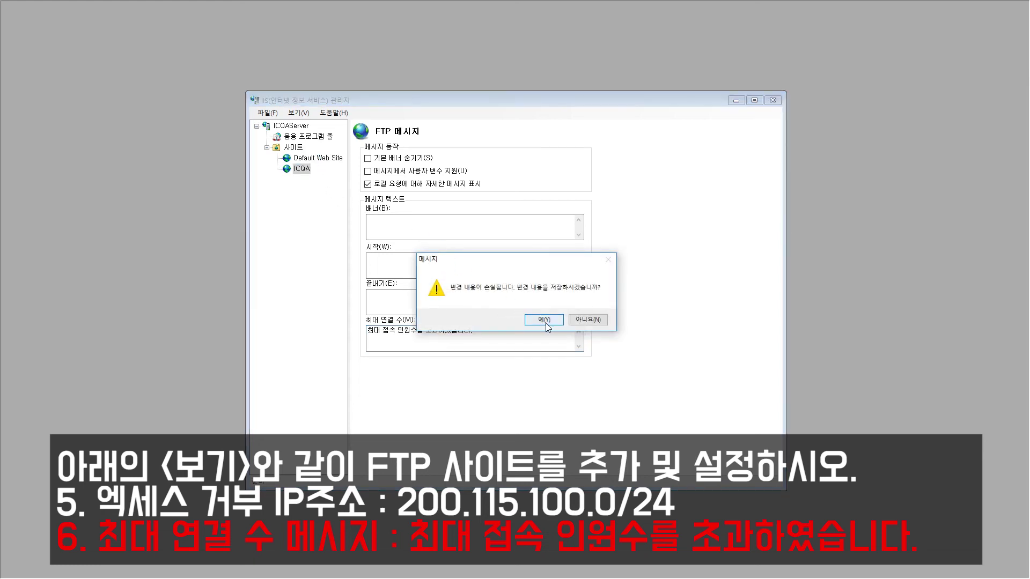
click(547, 325)
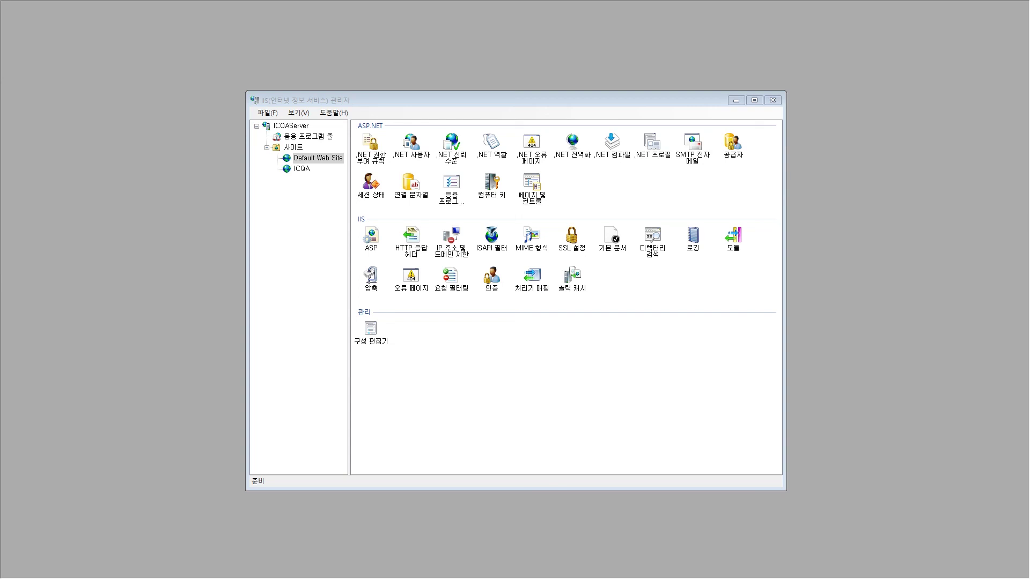
- Reopen the ICQA site's FTP IPv4 address and domain restrictions to check the saved deny entry and the available entry commands
click(296, 169)
click(368, 151)
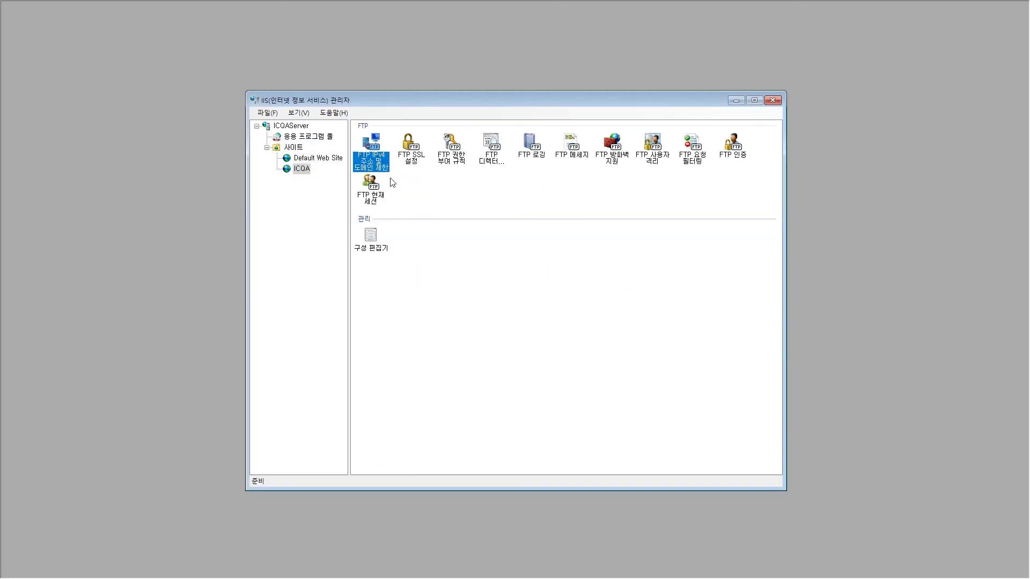
right_click(374, 145)
click(368, 153)
double_click(367, 153)
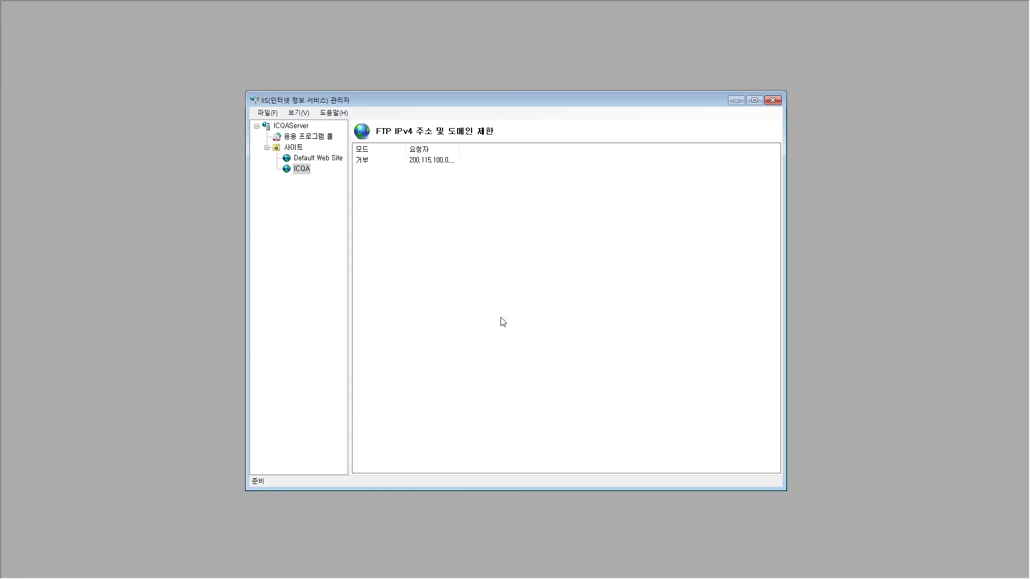
right_click(477, 232)
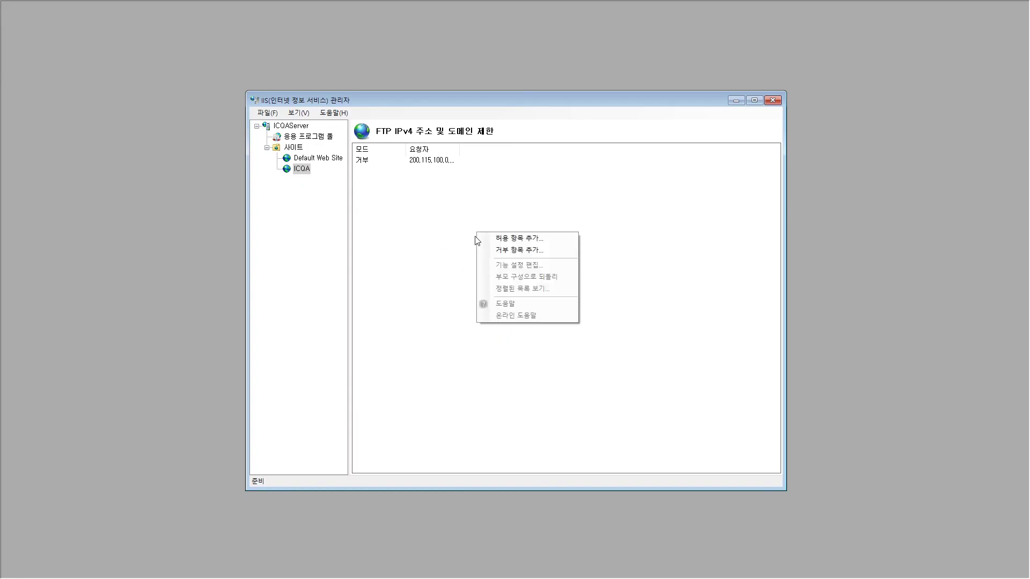
click(445, 245)
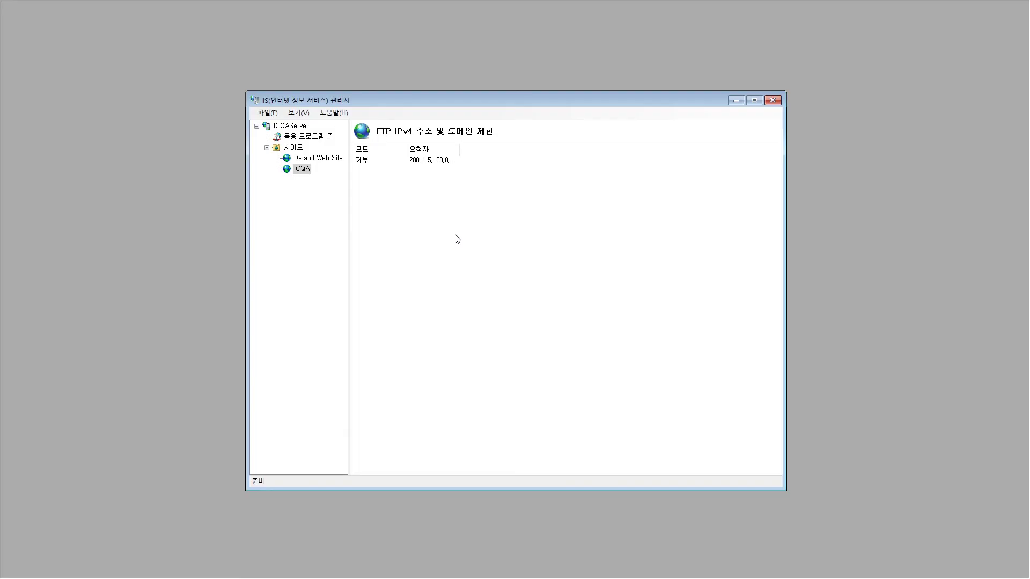
click(300, 169)
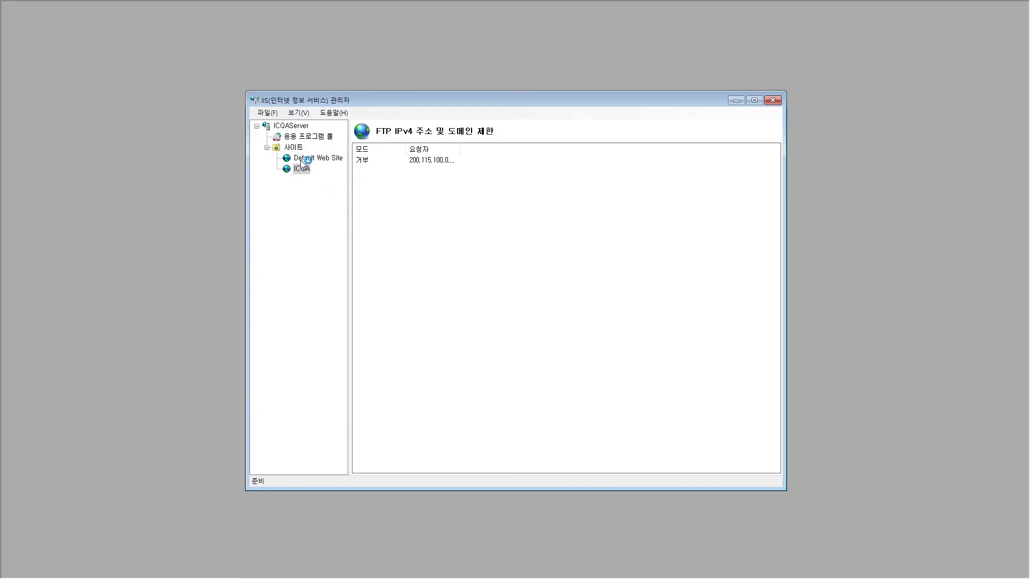